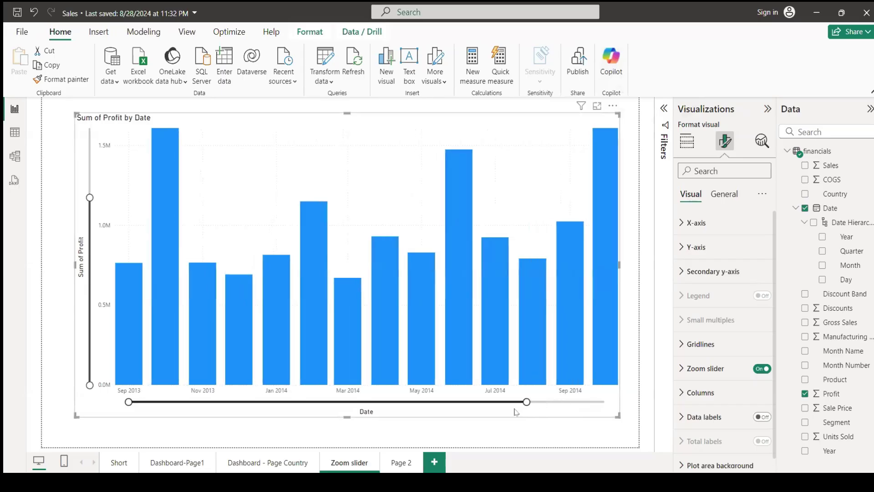
# Try the X and Y zoom sliders on the Sum of Profit by Date chart, then shrink the visual
pyautogui.moveTo(478, 402); pyautogui.dragTo(234, 415)
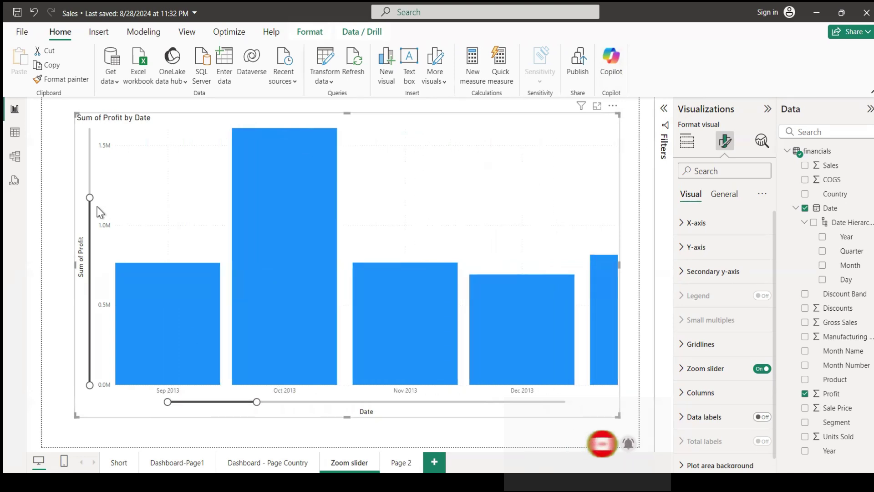
pyautogui.moveTo(90, 198); pyautogui.dragTo(90, 140)
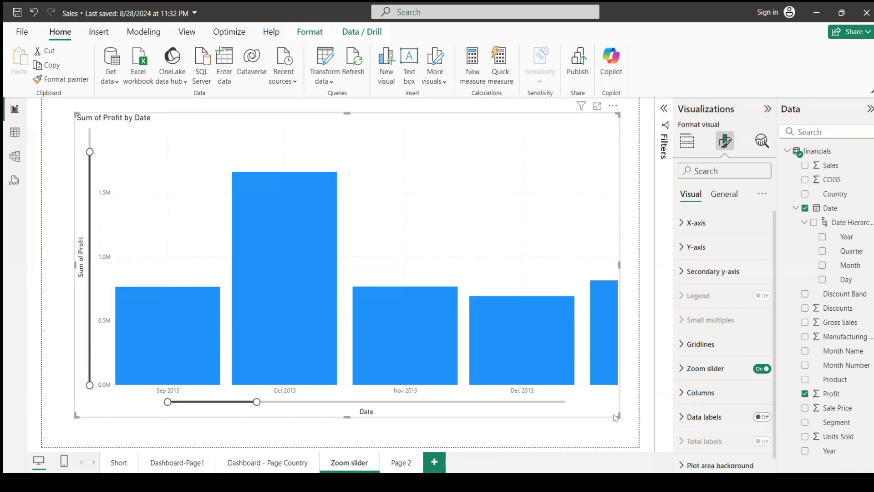
pyautogui.moveTo(615, 417); pyautogui.dragTo(468, 240)
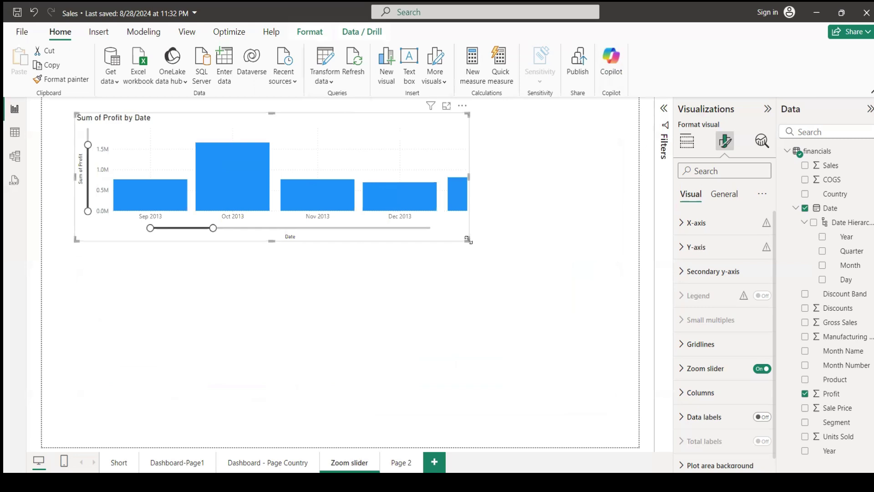
# Replace the old chart with an enlarged line and stacked column chart of Sum of Profit by Date hierarchy
pyautogui.press('Delete')
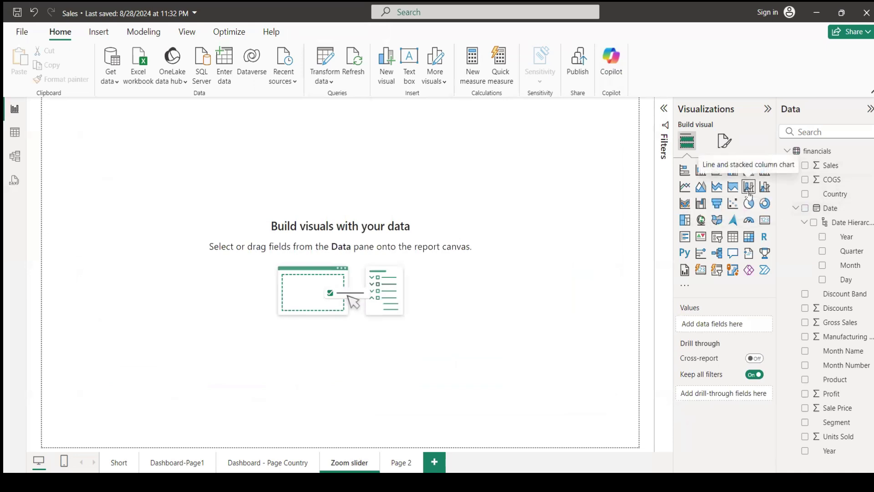
pyautogui.click(749, 187)
pyautogui.moveTo(174, 231); pyautogui.dragTo(617, 432)
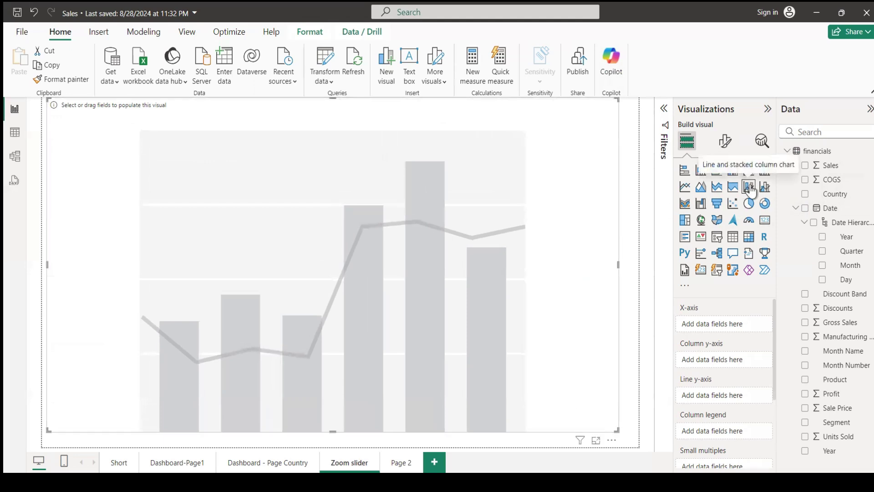
pyautogui.click(805, 209)
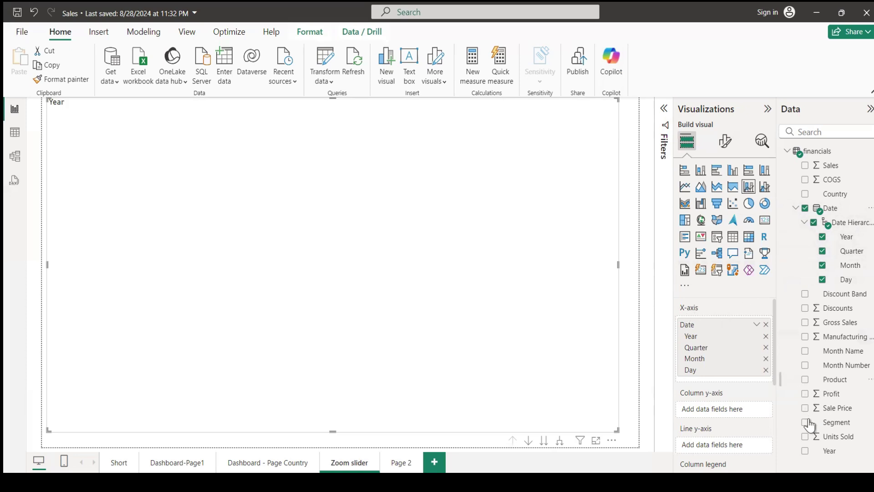
pyautogui.click(804, 394)
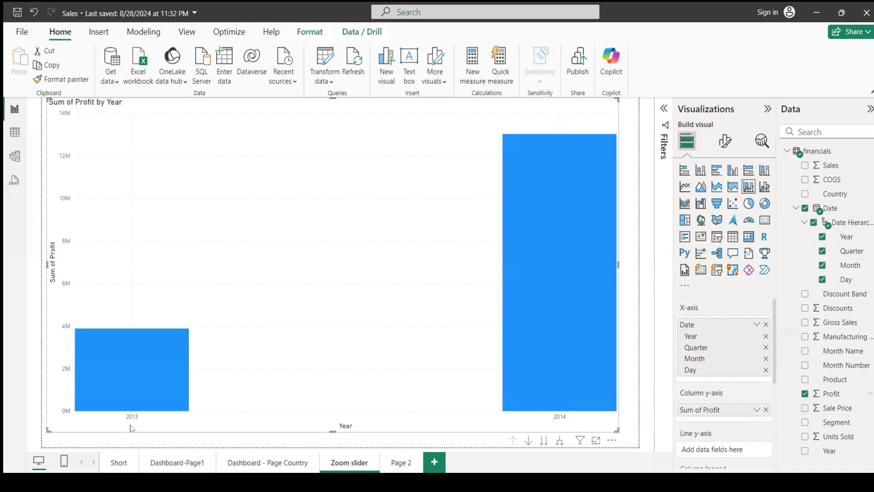
# Switch the X-axis Date field from Date Hierarchy to plain Date for monthly profit columns
pyautogui.moveTo(96, 344)
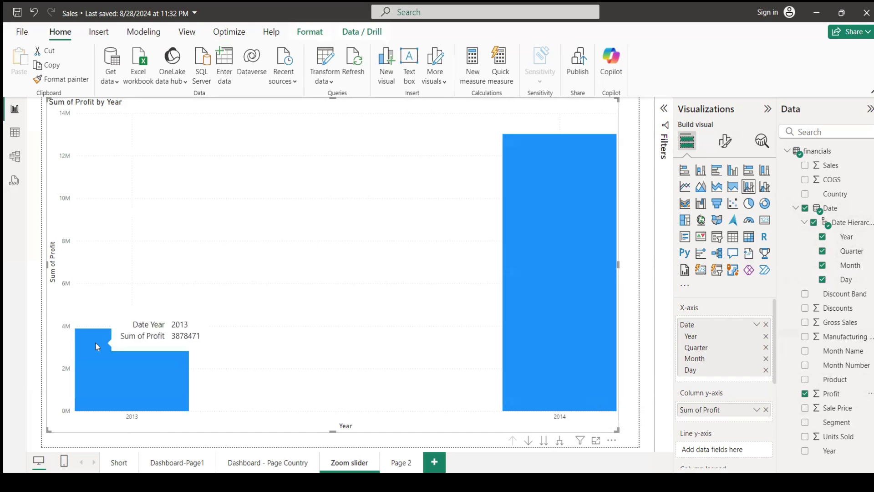
pyautogui.moveTo(553, 397)
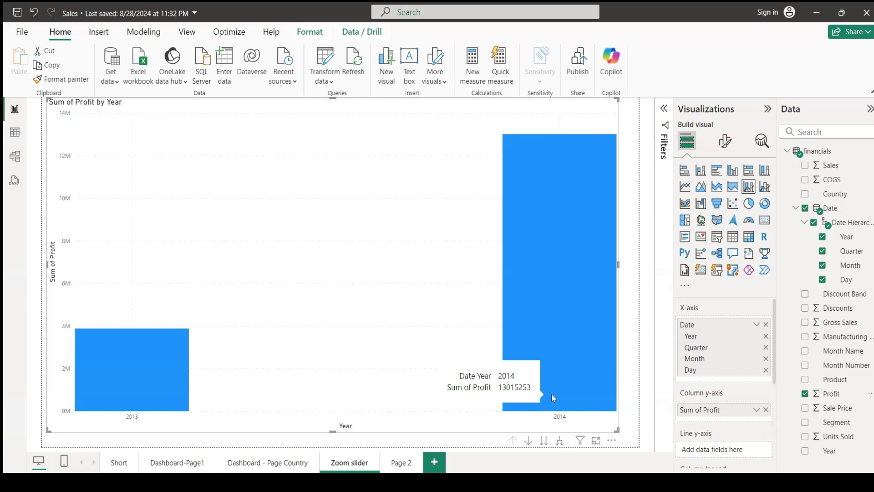
pyautogui.click(757, 326)
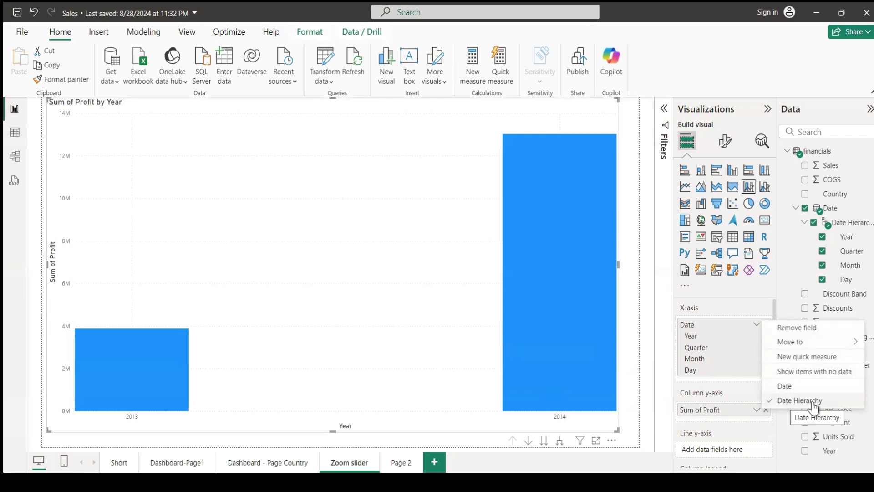
pyautogui.click(785, 387)
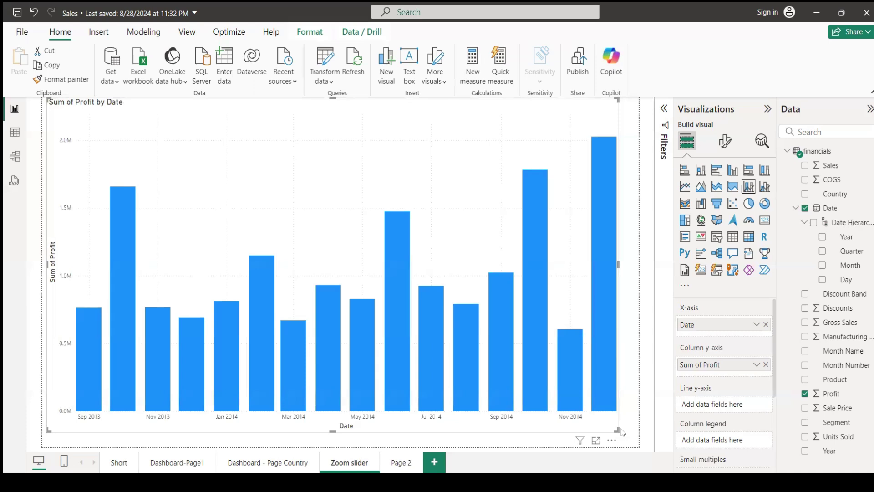
# In Format visual, turn on the Zoom slider and Data labels for the chart
pyautogui.click(725, 142)
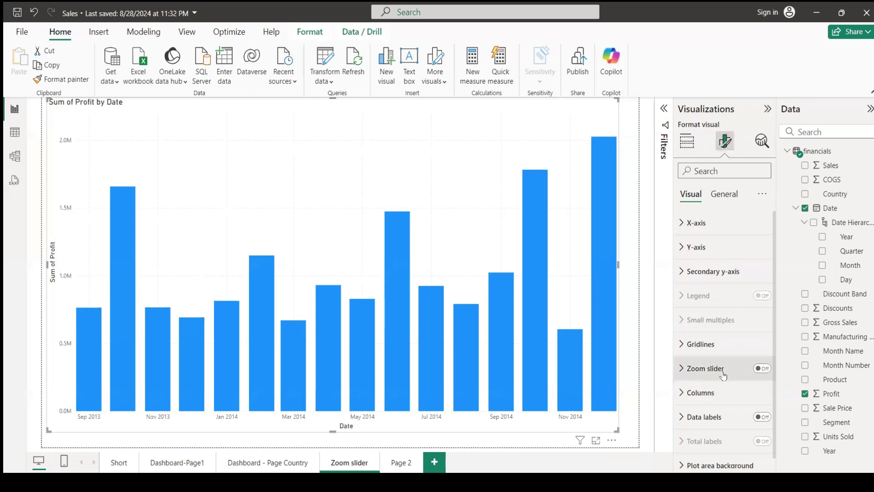
pyautogui.click(762, 368)
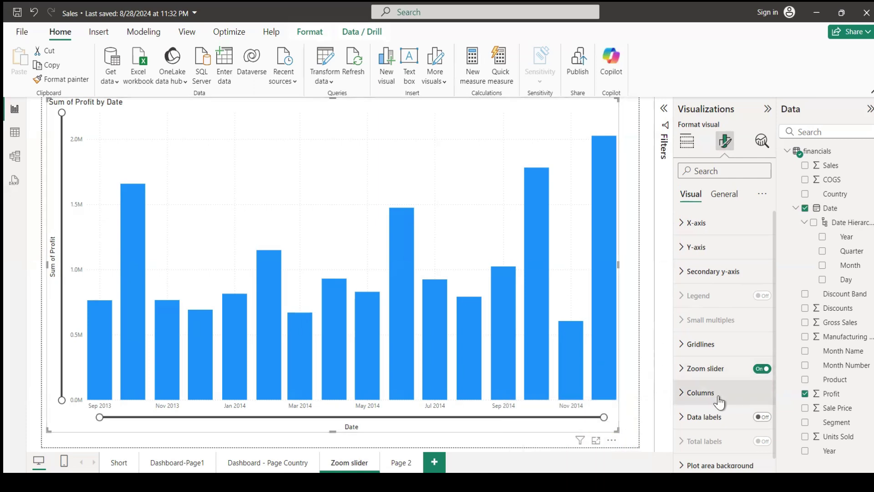
pyautogui.click(761, 417)
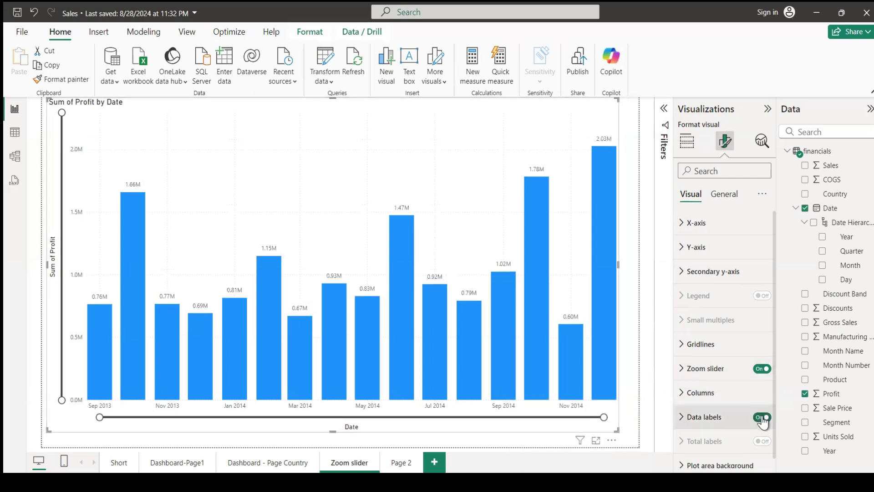
pyautogui.scroll(-1, 701, 405)
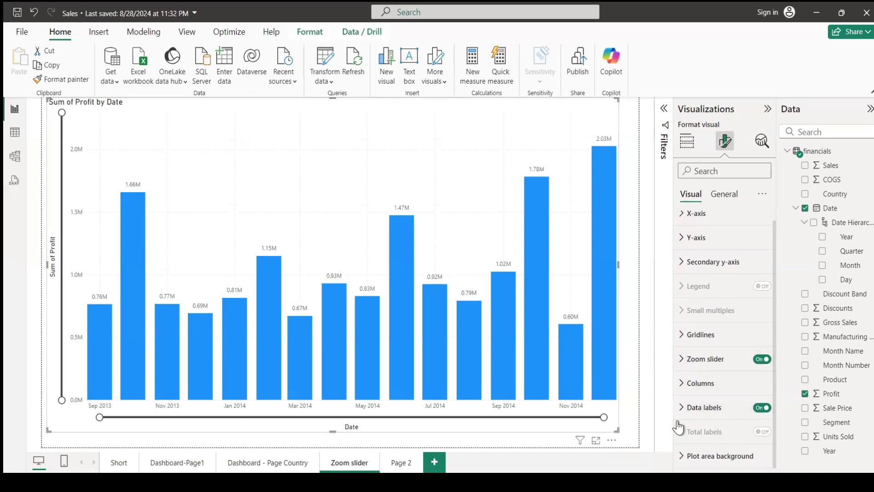
# Under Zoom slider, keep the Y-axis slider on and enable Slider labels and Slider tooltips
pyautogui.click(681, 360)
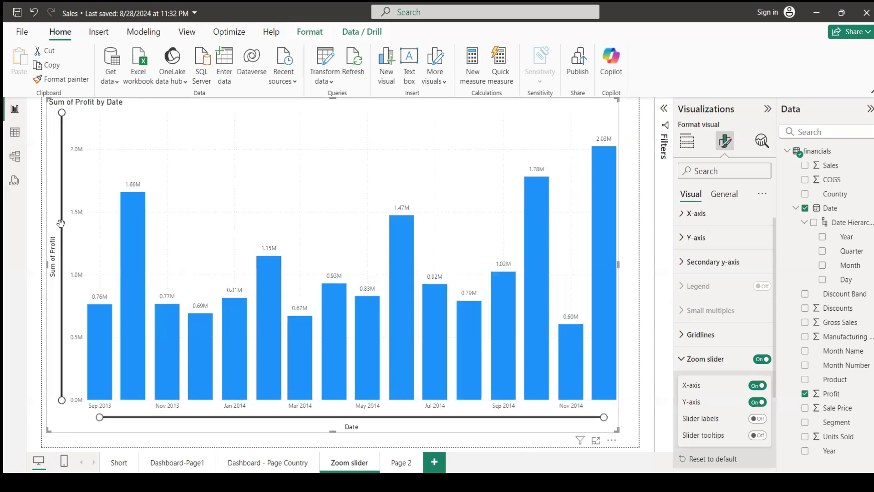
pyautogui.click(757, 402)
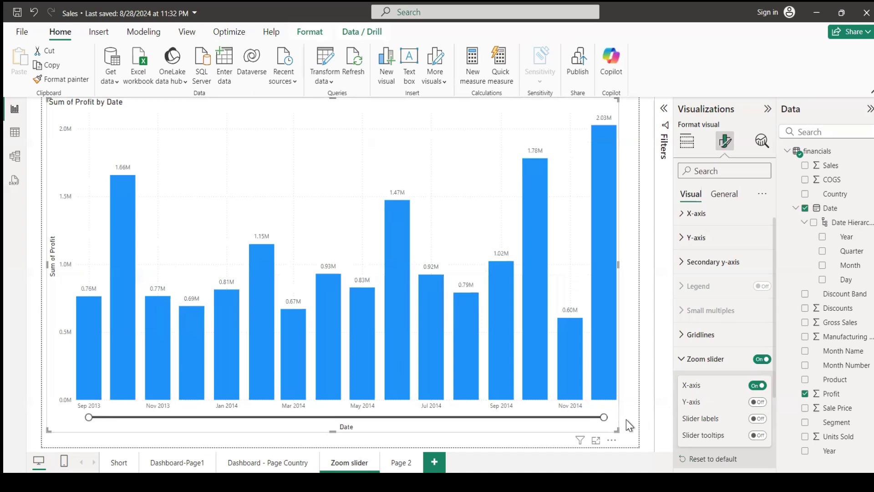
pyautogui.click(758, 402)
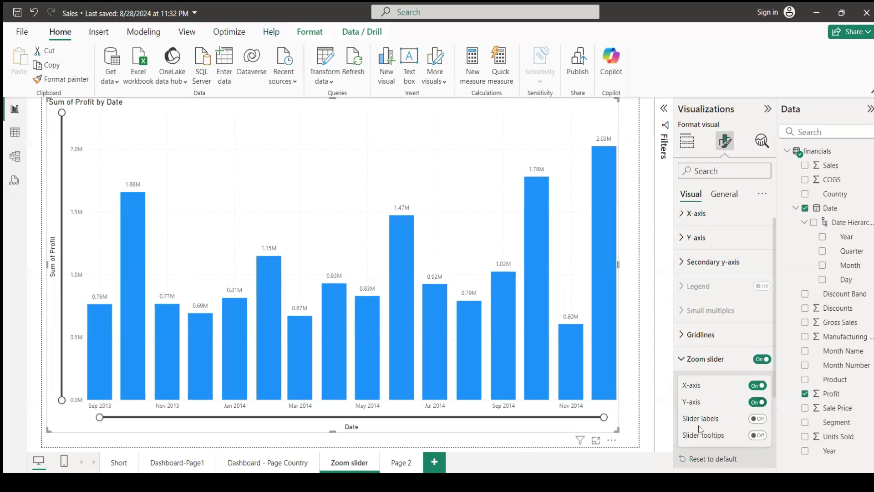
pyautogui.click(757, 419)
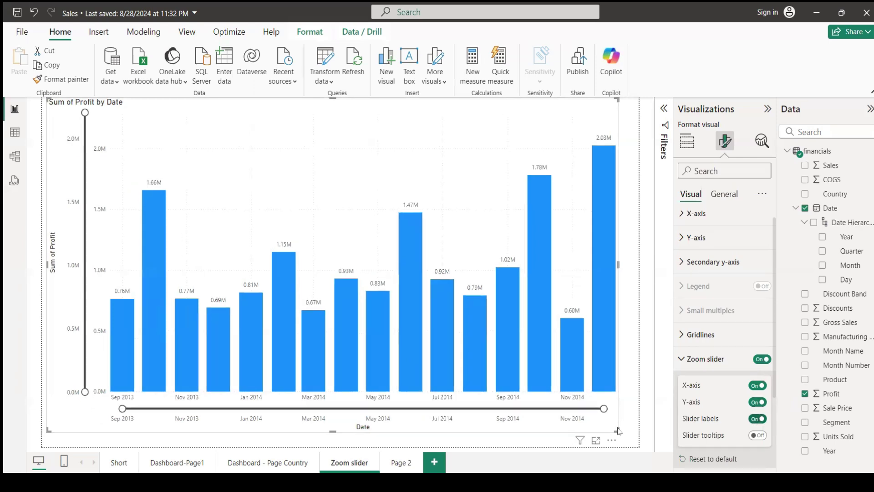
pyautogui.click(759, 436)
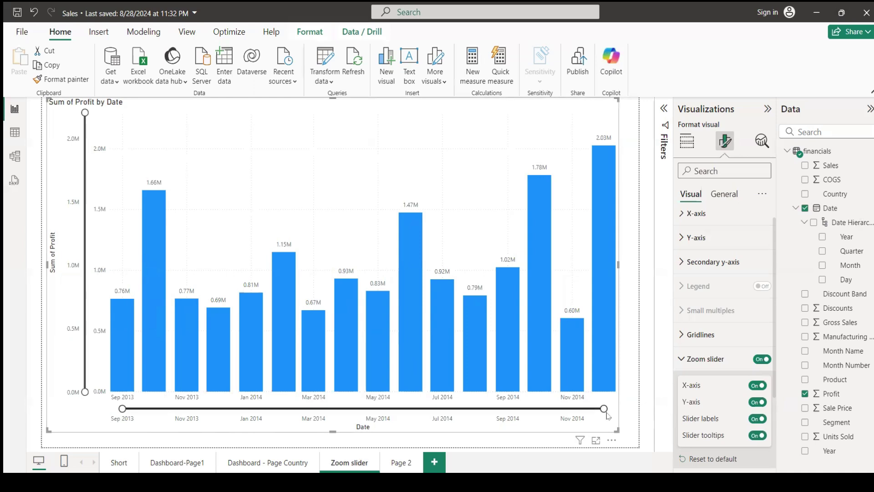
# Narrow the X-axis zoom range to Nov 2013 and earlier, then widen it through Oct 2014
pyautogui.moveTo(605, 410); pyautogui.dragTo(224, 411)
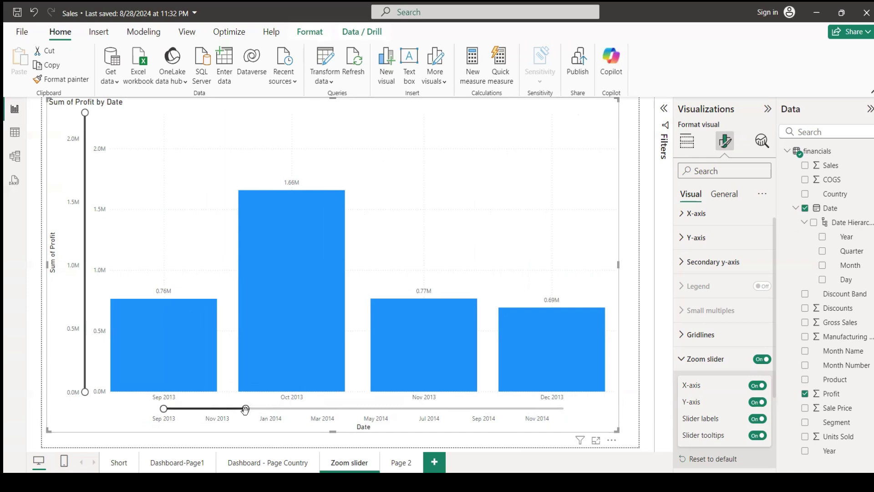
pyautogui.moveTo(245, 409); pyautogui.dragTo(227, 409)
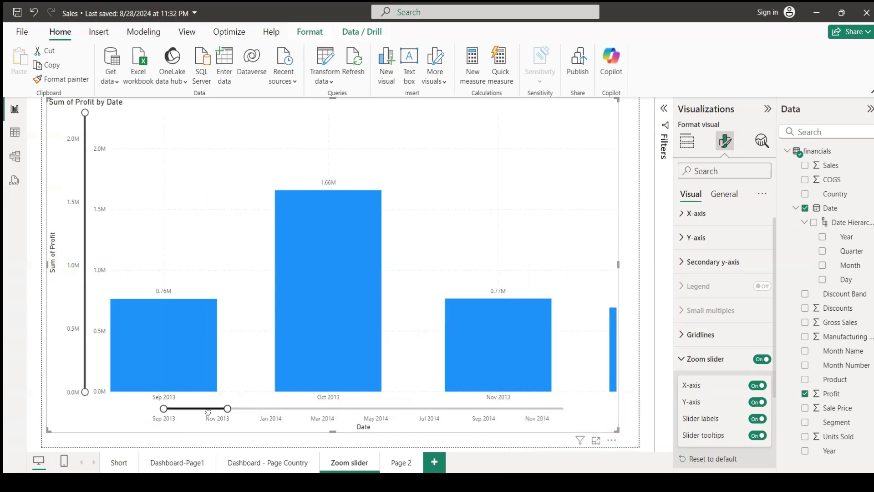
pyautogui.moveTo(227, 409); pyautogui.dragTo(192, 409)
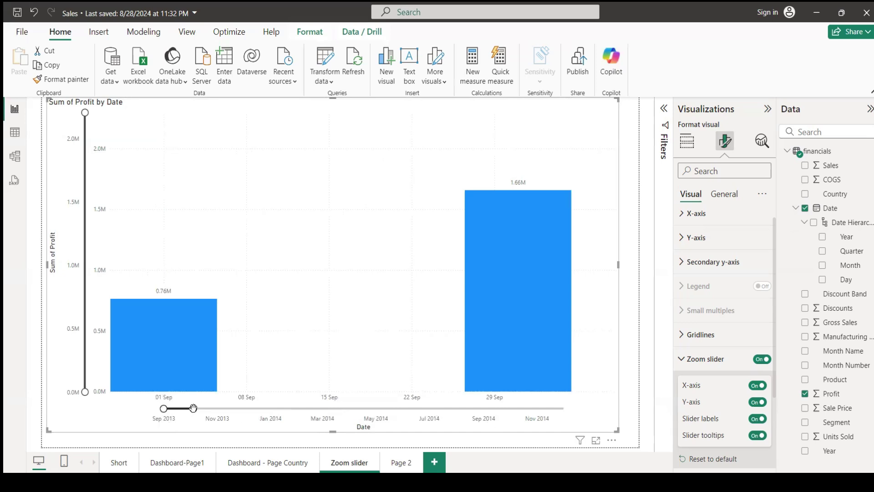
pyautogui.moveTo(193, 408); pyautogui.dragTo(505, 405)
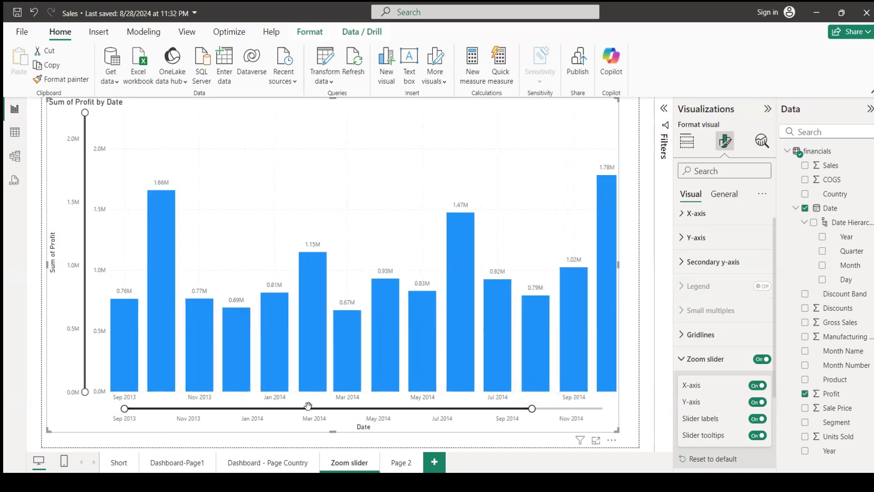
# Zoom the date slider into late-2014 months, then widen it to span Sep 2013–Dec 2014
pyautogui.moveTo(124, 408); pyautogui.dragTo(524, 408)
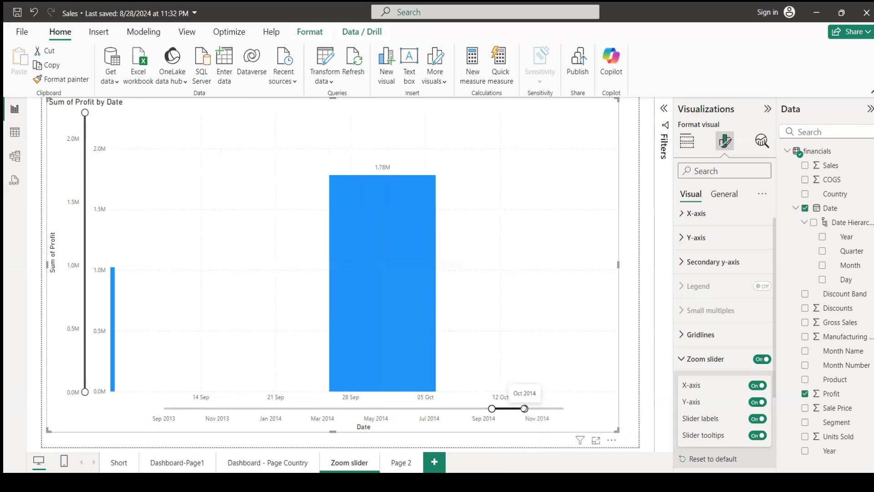
pyautogui.moveTo(524, 408); pyautogui.dragTo(562, 409)
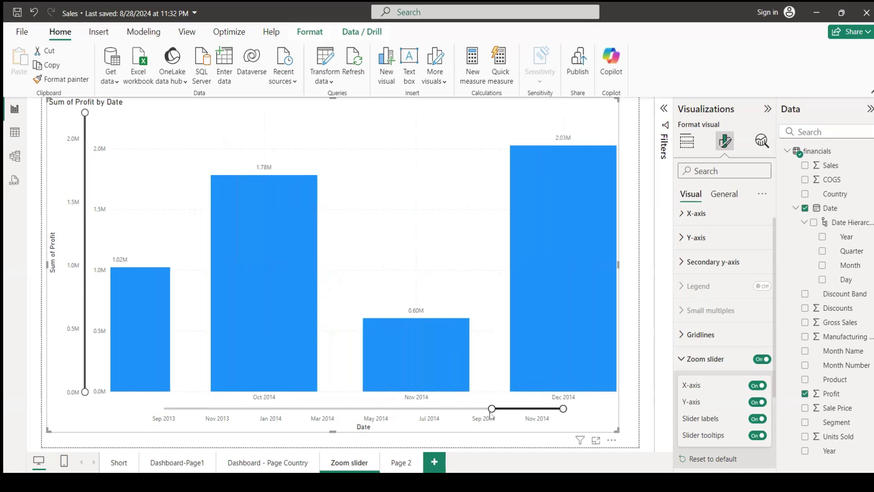
pyautogui.moveTo(492, 408); pyautogui.dragTo(114, 416)
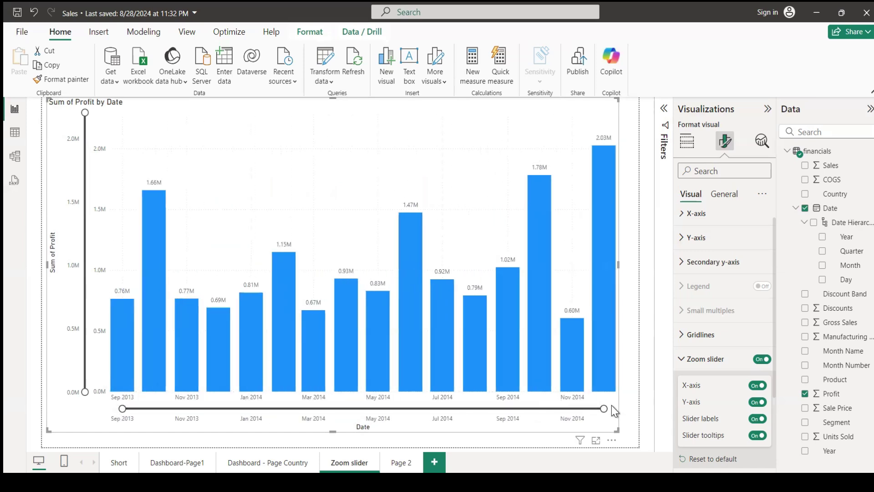
pyautogui.moveTo(604, 408)
pyautogui.mouseDown()
pyautogui.moveTo(314, 409)
pyautogui.moveTo(589, 412)
pyautogui.mouseUp()
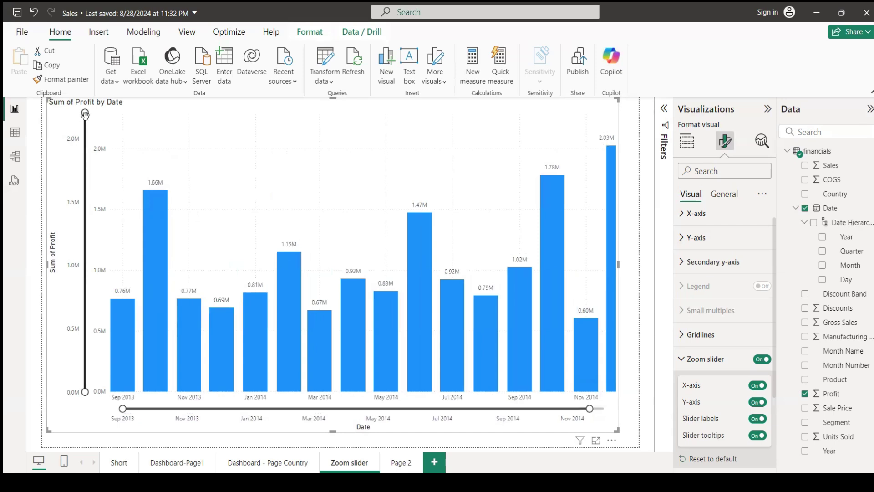
# Zoom the profit axis to a 1.0M cap and restore it to 0–2.0M, then show General formatting
pyautogui.moveTo(84, 112); pyautogui.dragTo(84, 266)
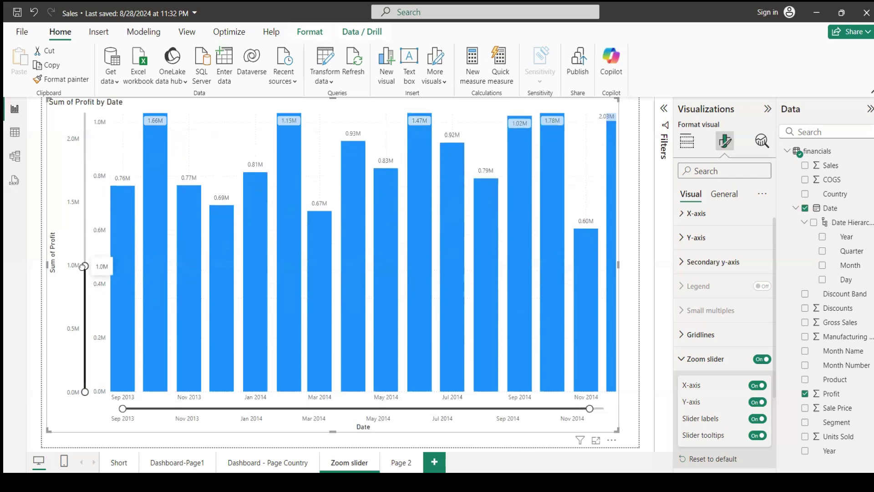
pyautogui.moveTo(586, 270)
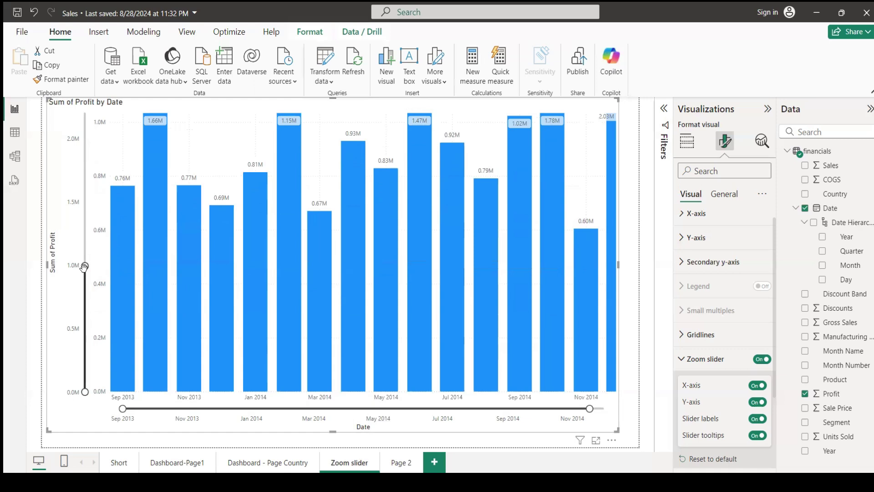
pyautogui.moveTo(84, 265); pyautogui.dragTo(86, 146)
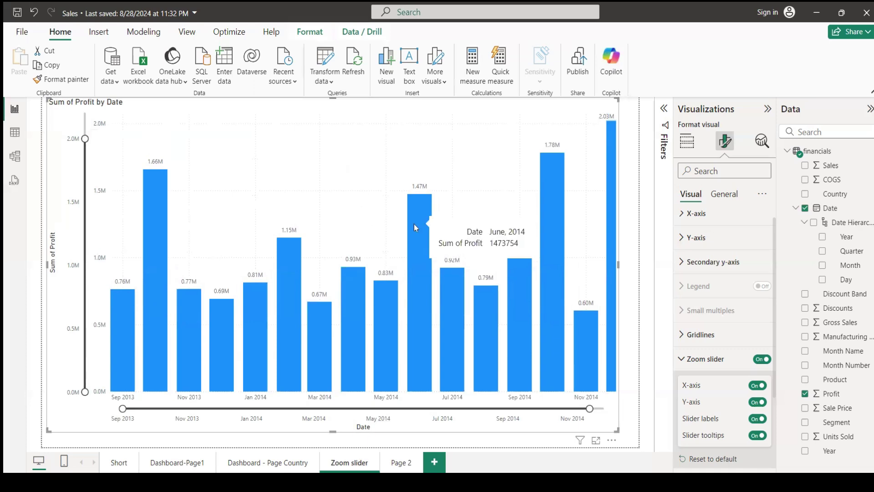
pyautogui.click(724, 194)
# Under Effects, turn on Visual border and Shadow for the chart
pyautogui.click(682, 275)
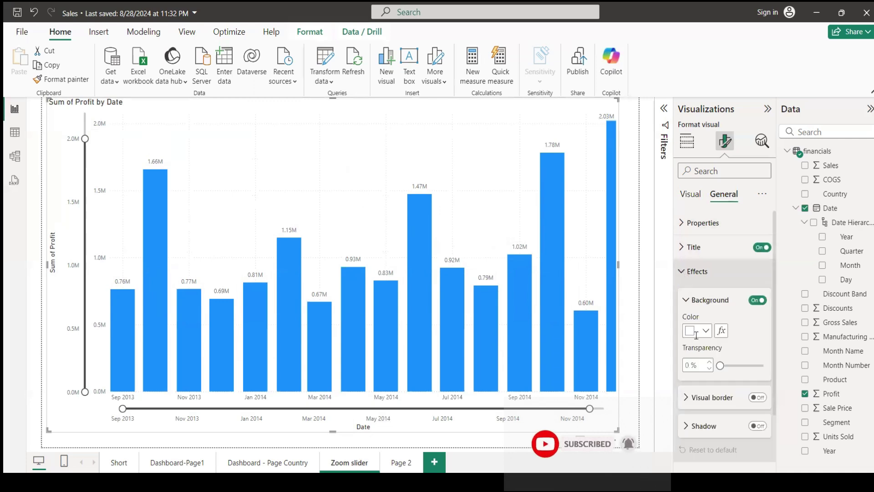
pyautogui.click(757, 397)
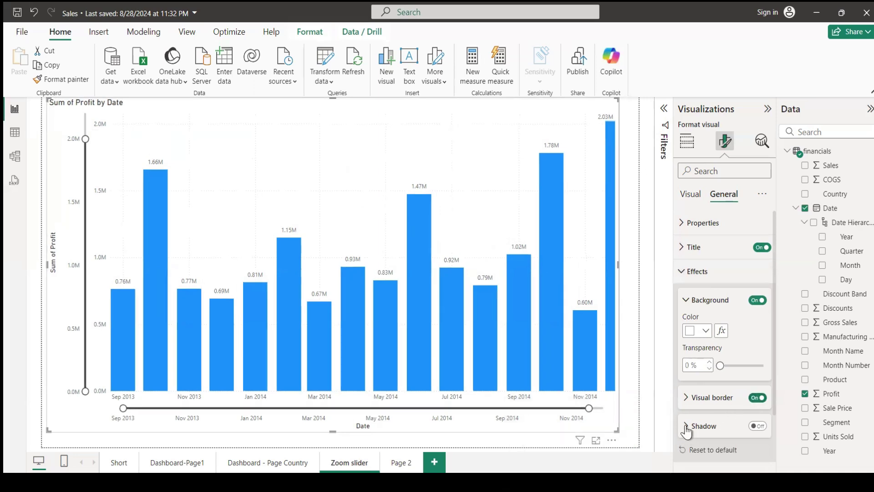
pyautogui.click(686, 426)
pyautogui.click(760, 428)
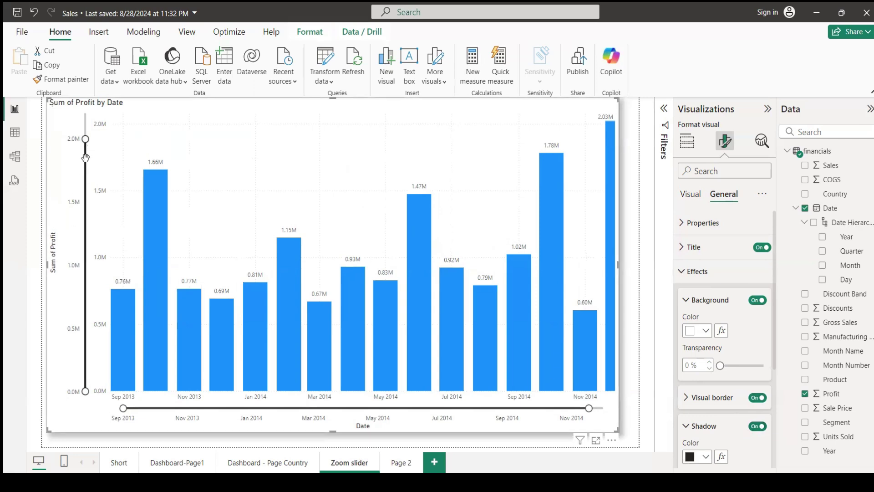
# Readjust the zoom sliders so the chart shows the full range through Dec 2014
pyautogui.moveTo(85, 138)
pyautogui.mouseDown()
pyautogui.moveTo(87, 171)
pyautogui.moveTo(86, 139)
pyautogui.mouseUp()
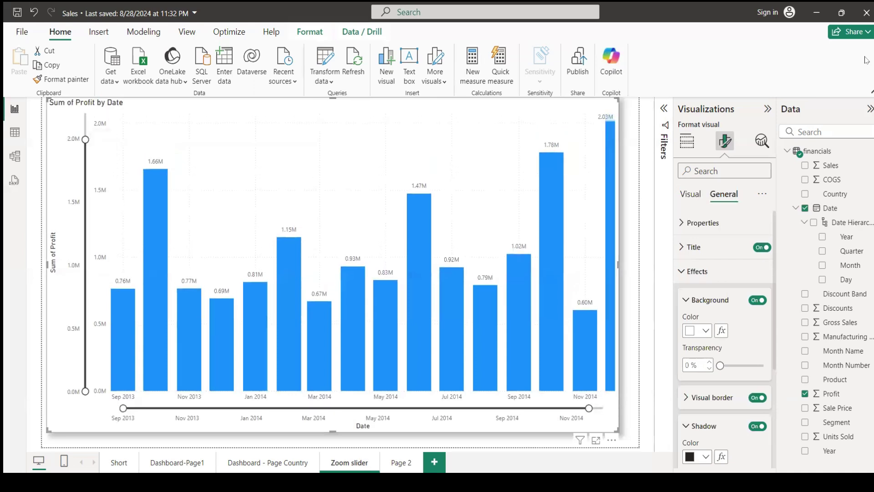
pyautogui.moveTo(588, 407); pyautogui.dragTo(610, 408)
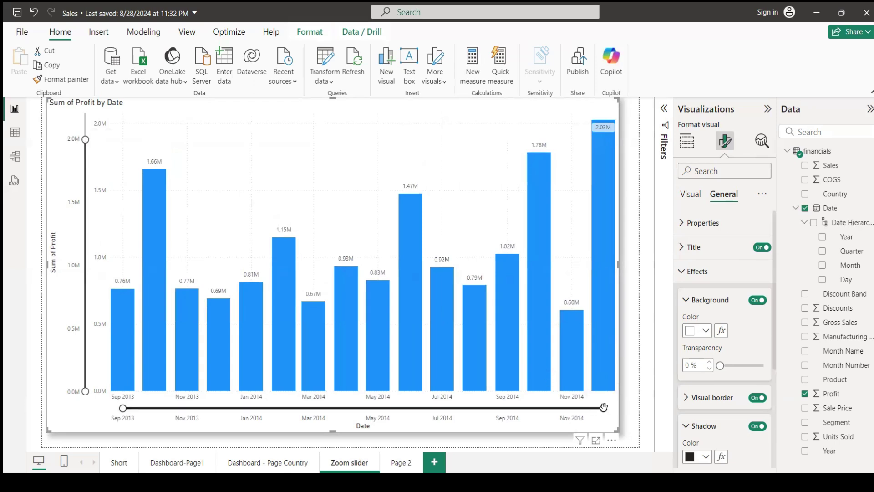
pyautogui.press('Left')
pyautogui.moveTo(596, 409)
pyautogui.mouseDown()
pyautogui.moveTo(202, 417)
pyautogui.moveTo(603, 416)
pyautogui.mouseUp()
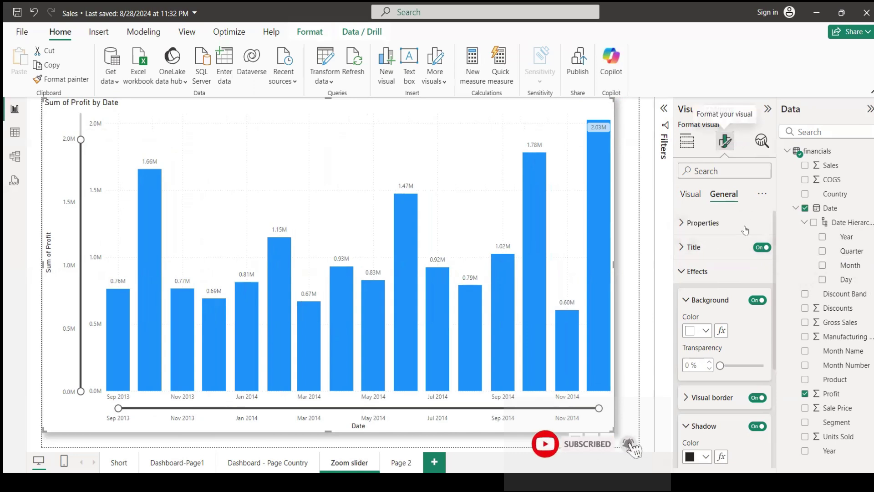
# Return to Build visual and open the X-axis Date field's dropdown, confirming plain Date is used
pyautogui.click(680, 200)
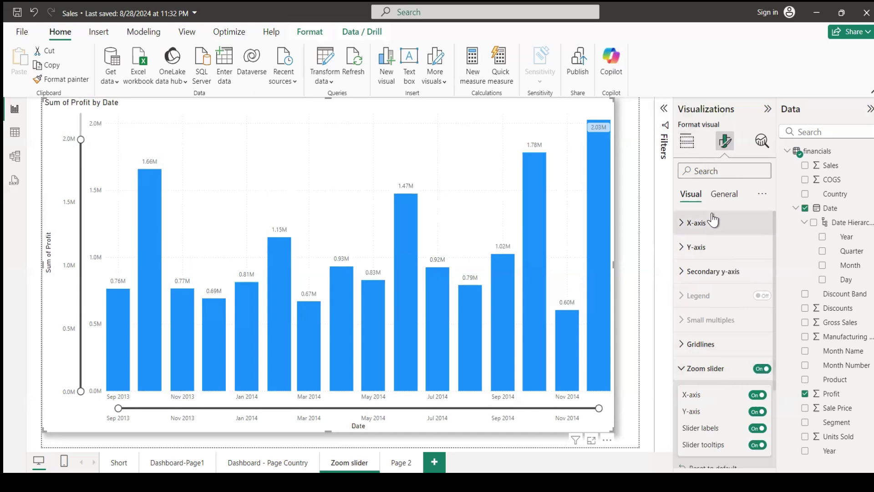
pyautogui.click(692, 148)
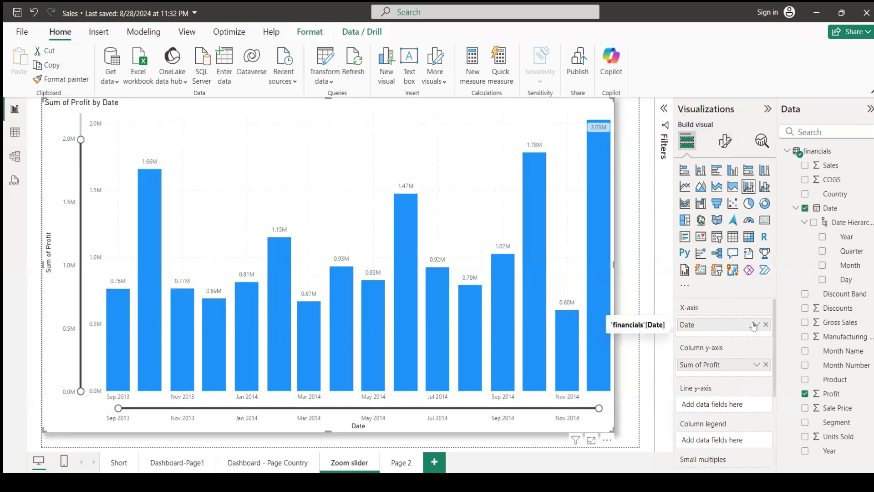
pyautogui.click(754, 324)
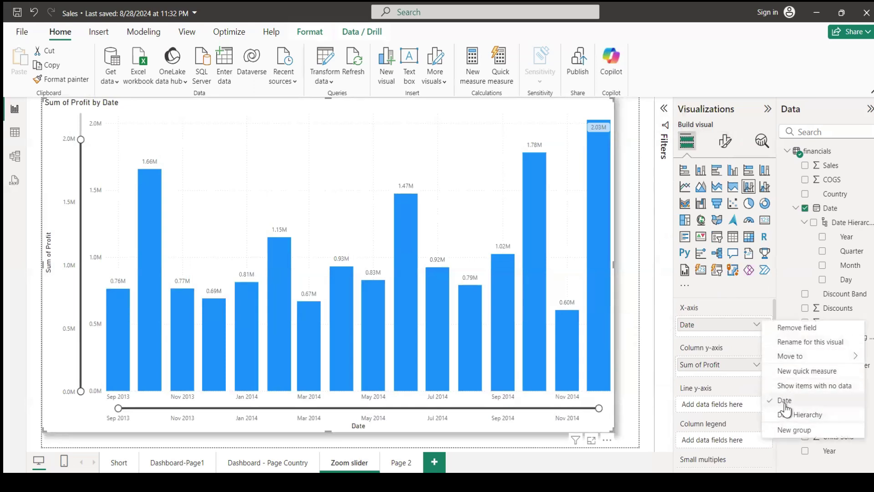